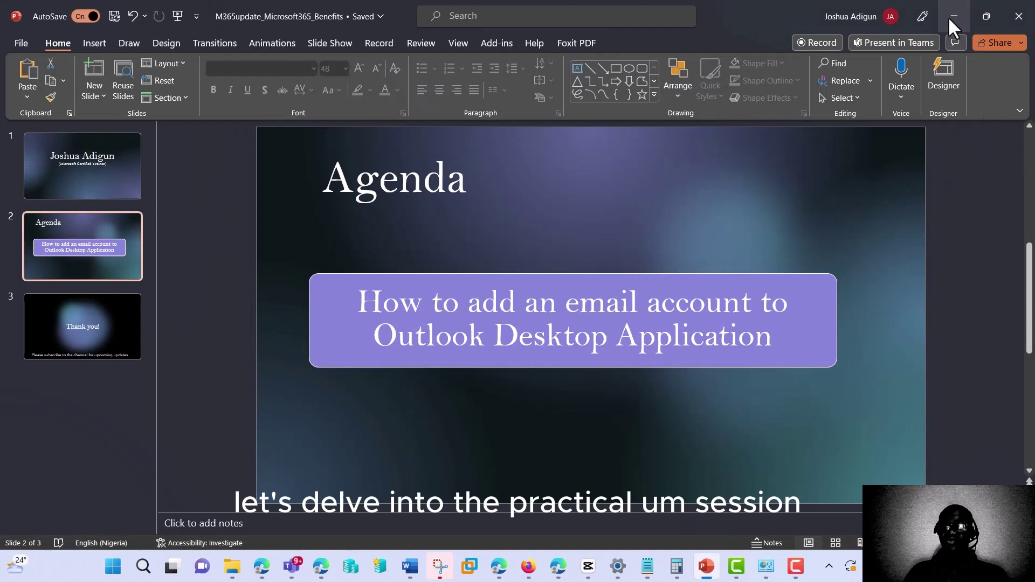
Step: Hide the presentation and launch Outlook from the Windows Start menu search
click(954, 16)
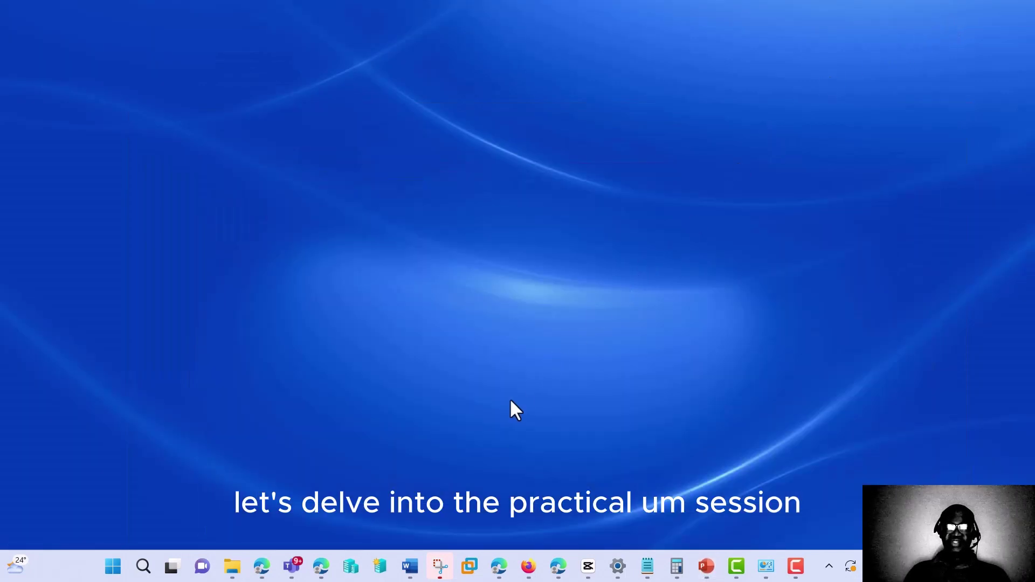
click(114, 570)
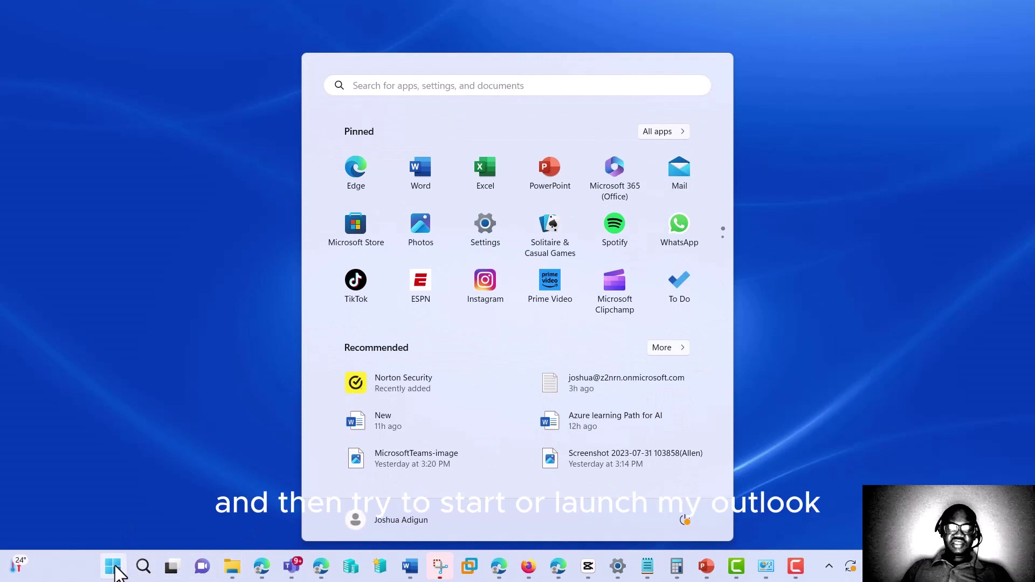
text(out)
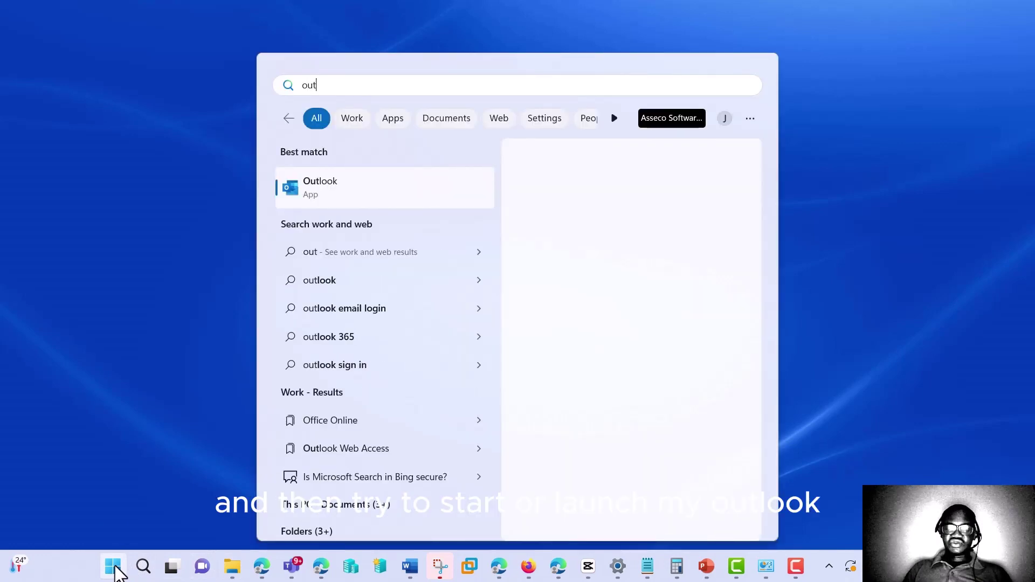
key(Return)
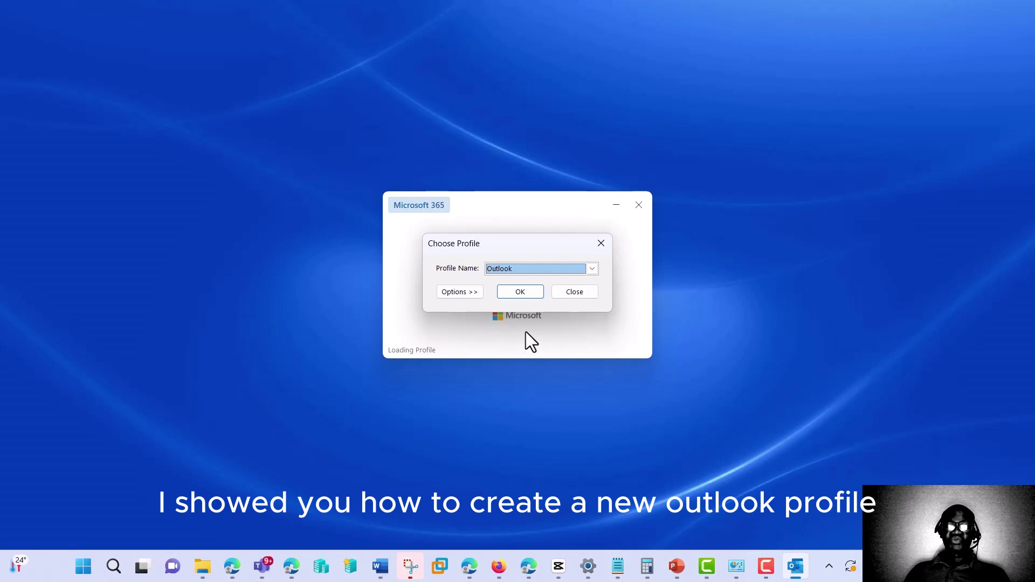
Step: Choose the mail profile named New and open Outlook with it
click(591, 270)
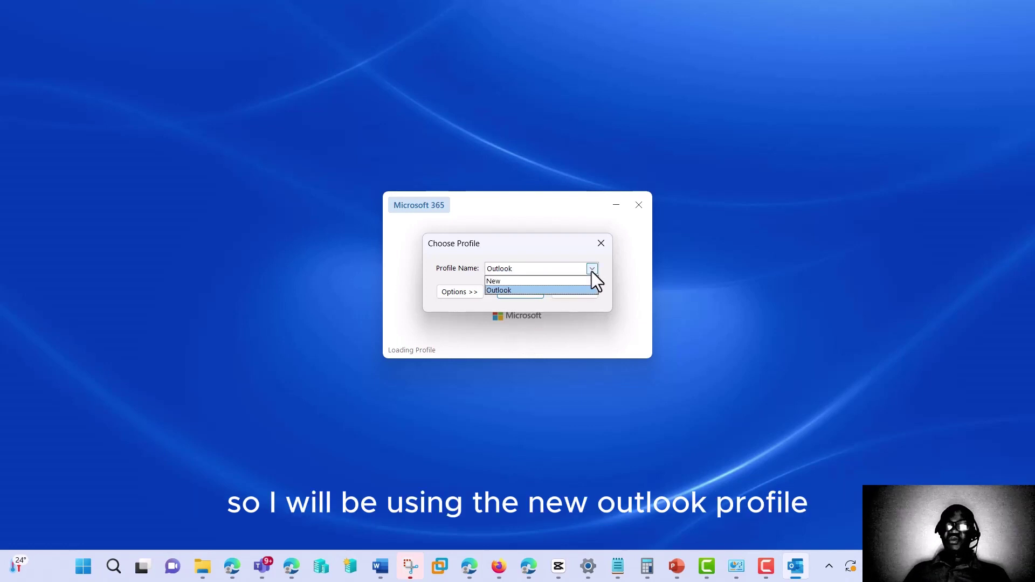
click(531, 282)
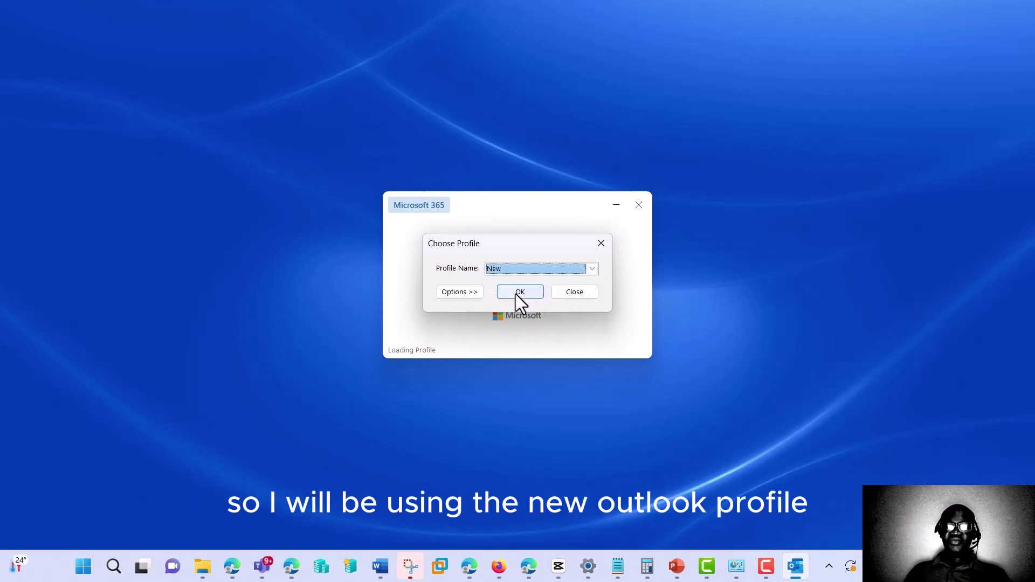
click(515, 294)
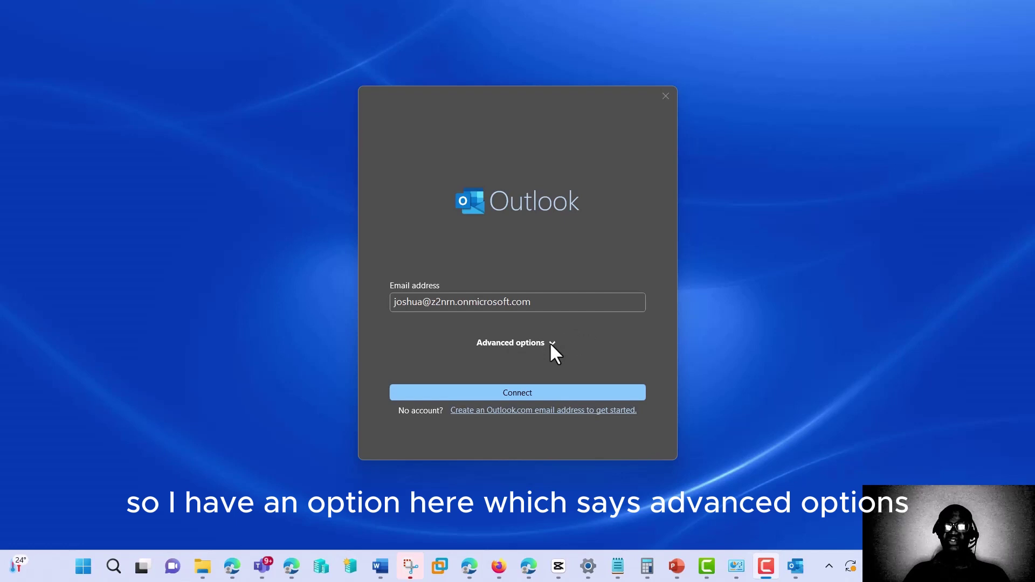
Step: Under Advanced options, choose manual account setup and connect the email address
click(549, 344)
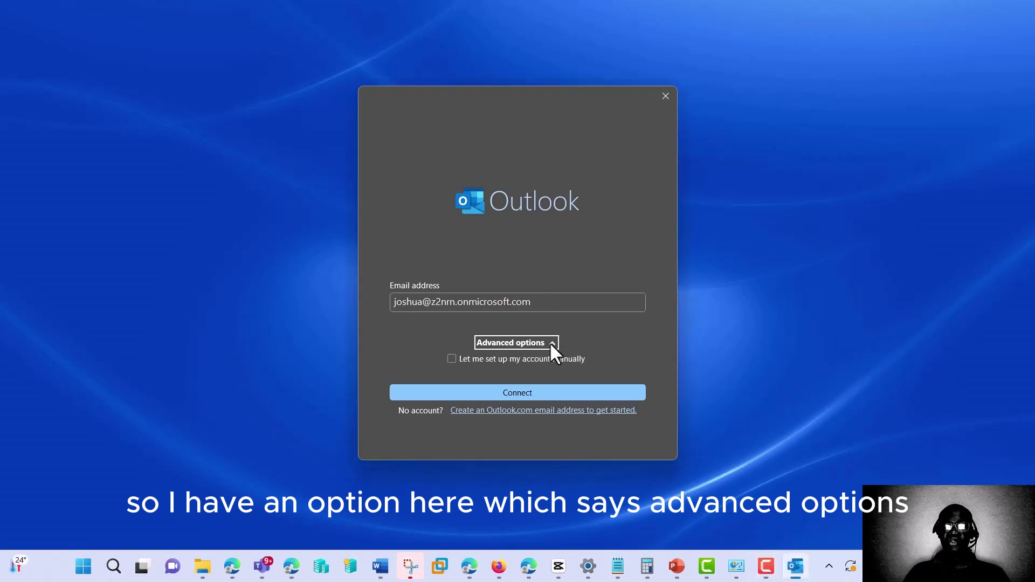
click(452, 358)
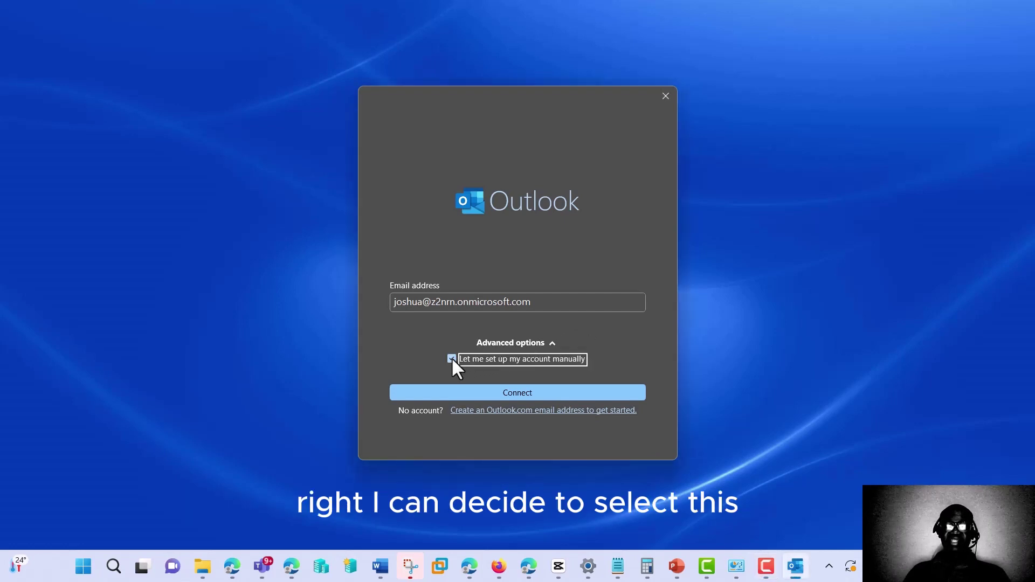
click(496, 390)
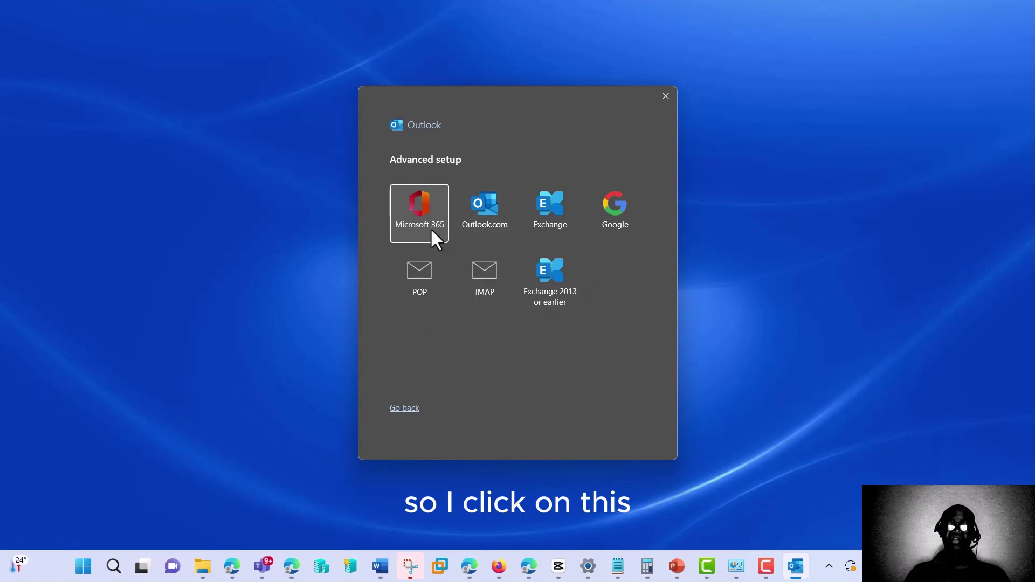
Step: Pick Microsoft 365, sign in with the pasted password, and request a texted verification code
click(421, 210)
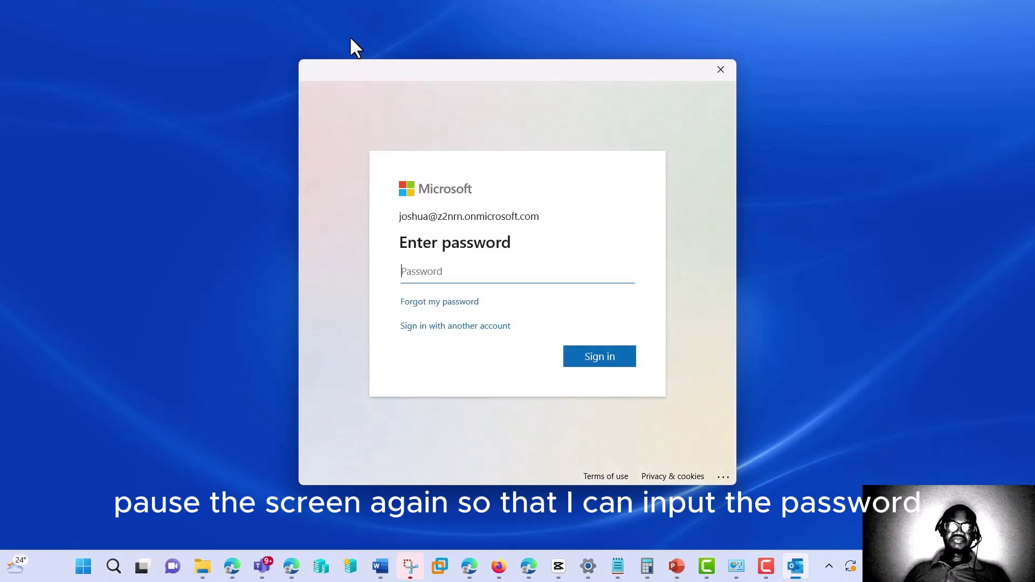
key(ctrl+v)
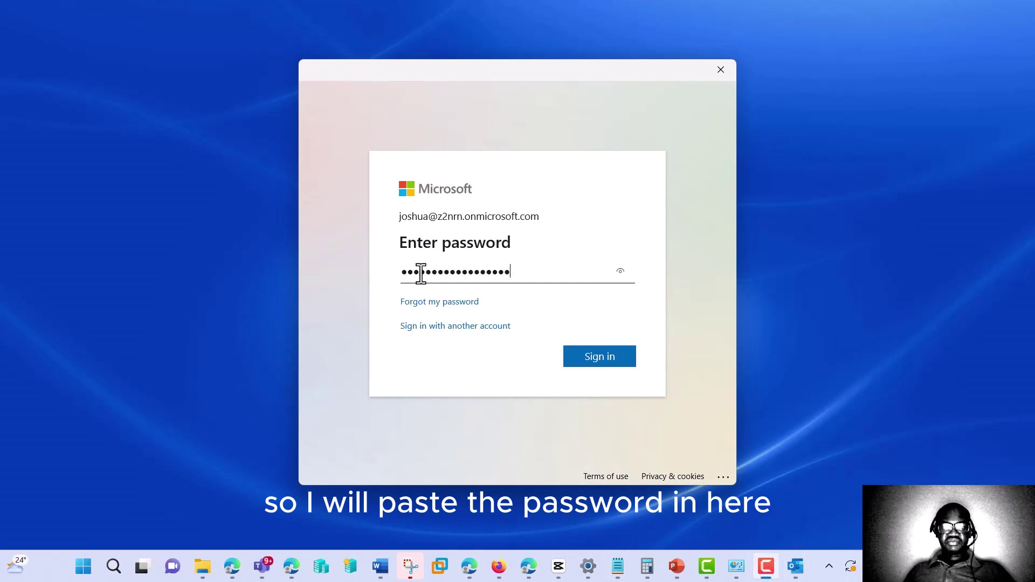
click(597, 360)
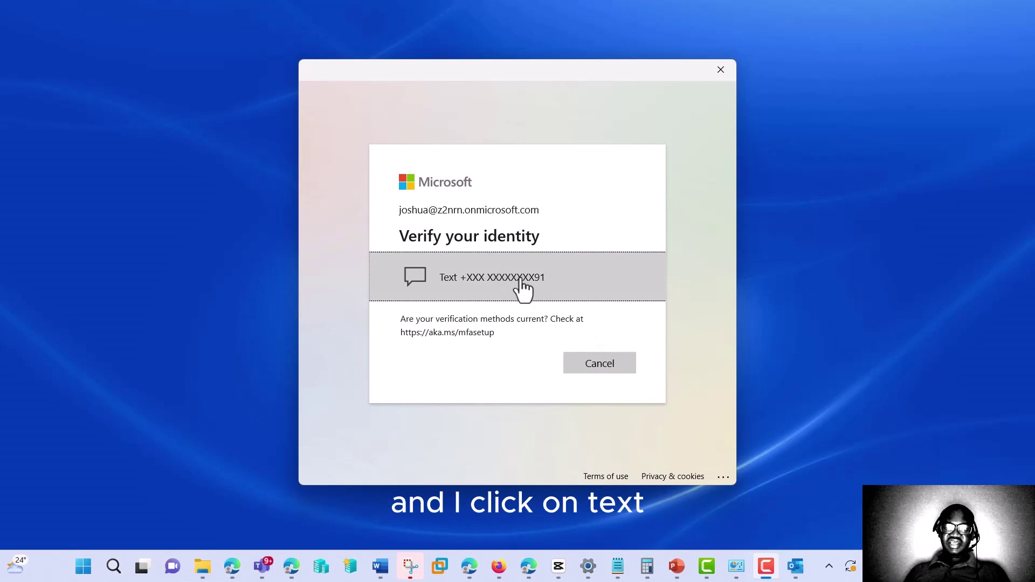
click(523, 285)
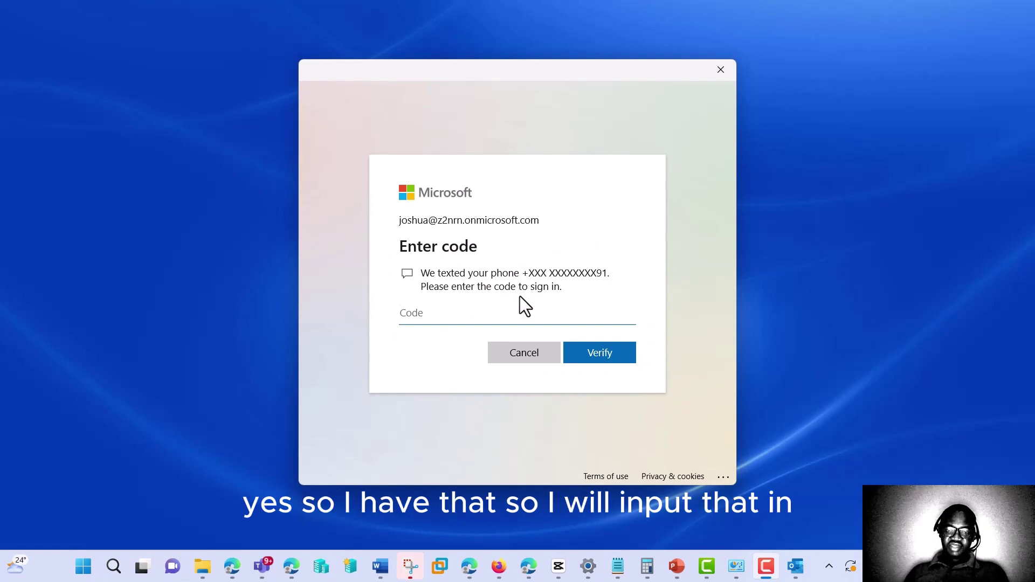
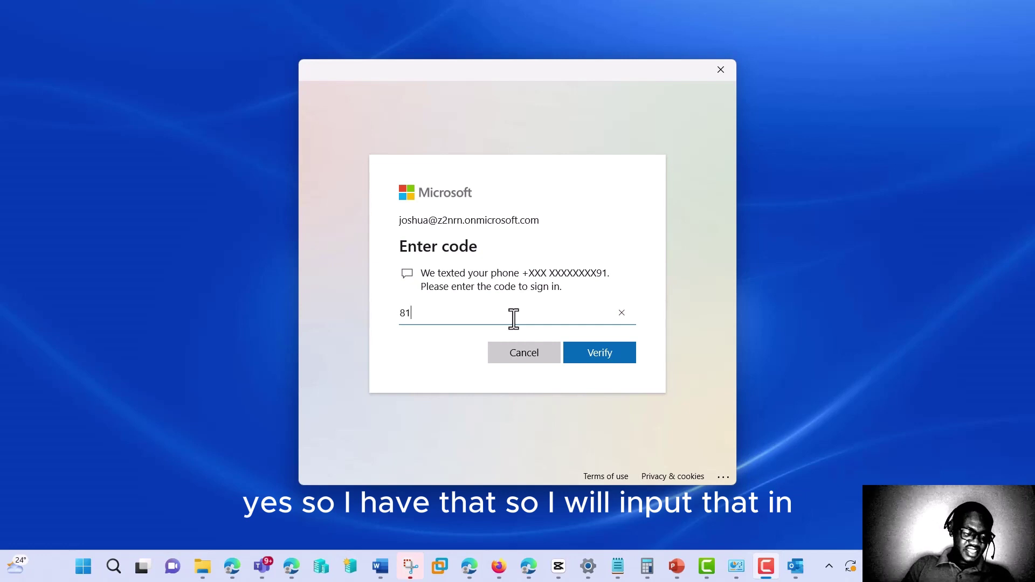
Step: Verify the code, stay signed in to all apps, and close the account-added confirmation
click(600, 358)
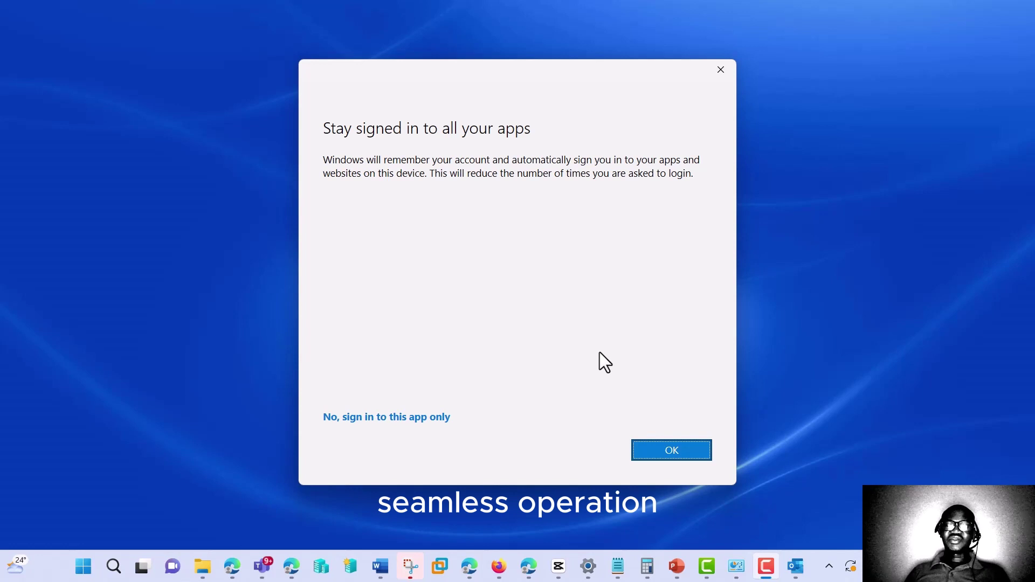
click(674, 452)
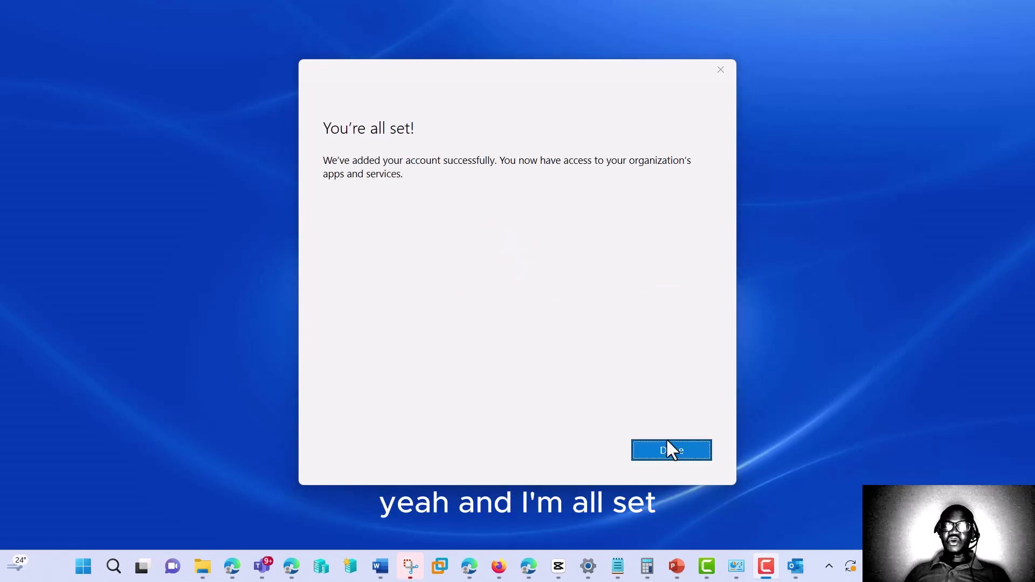
click(655, 448)
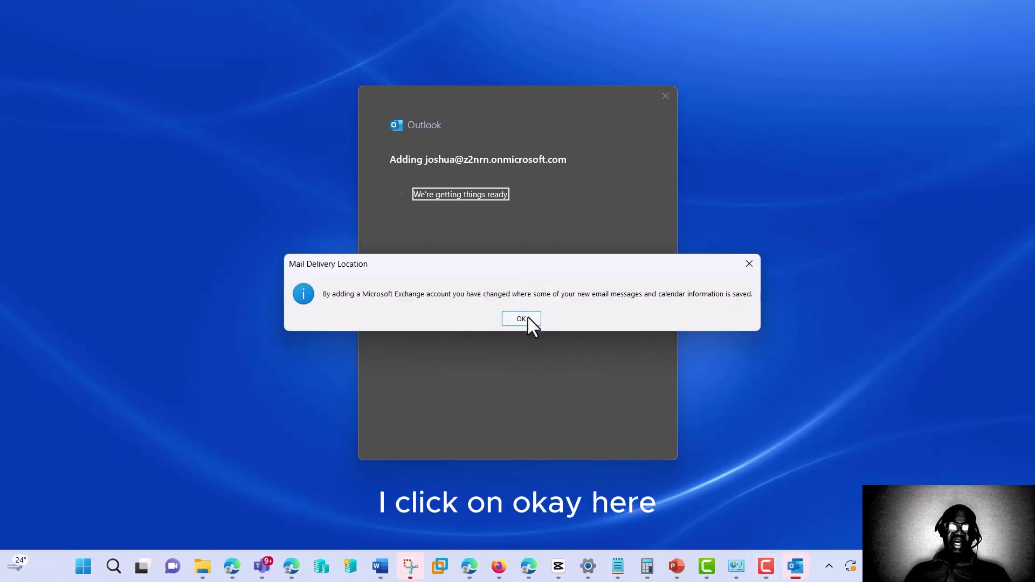
Step: Acknowledge the Mail Delivery Location notice
click(521, 319)
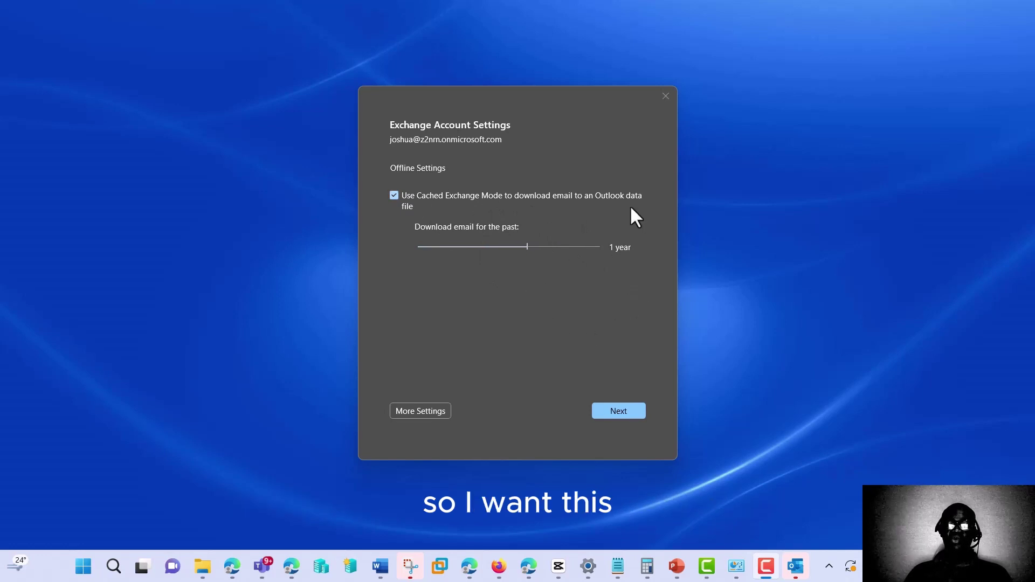
Step: Accept the one-year offline settings, skip Outlook Mobile setup, and open the mailbox
click(615, 412)
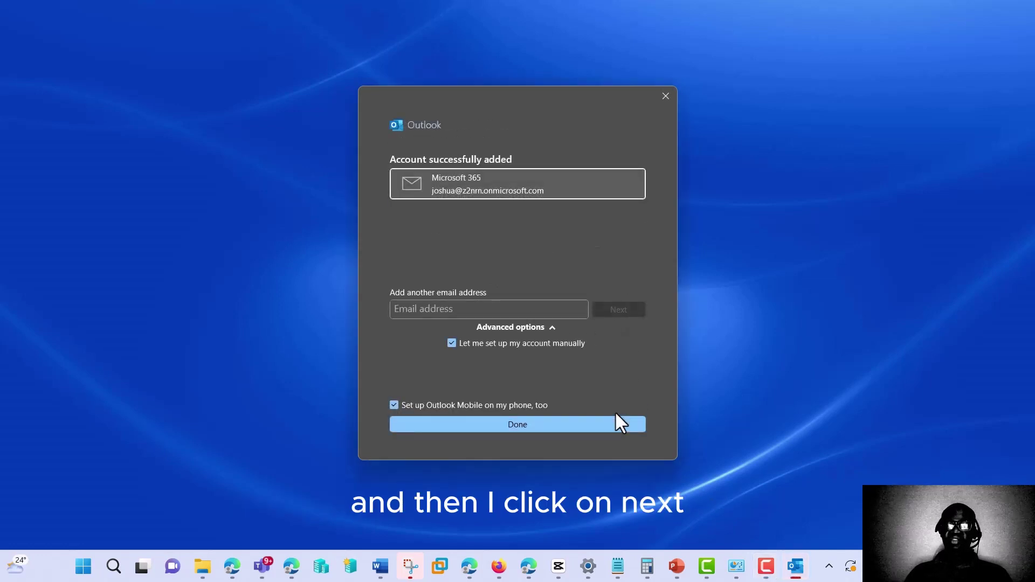
click(395, 404)
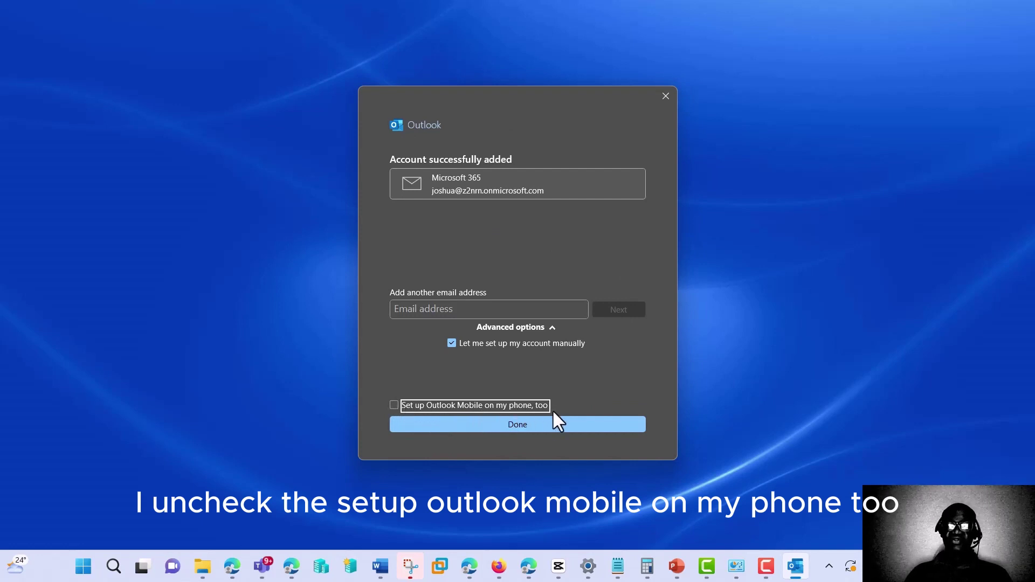
click(527, 423)
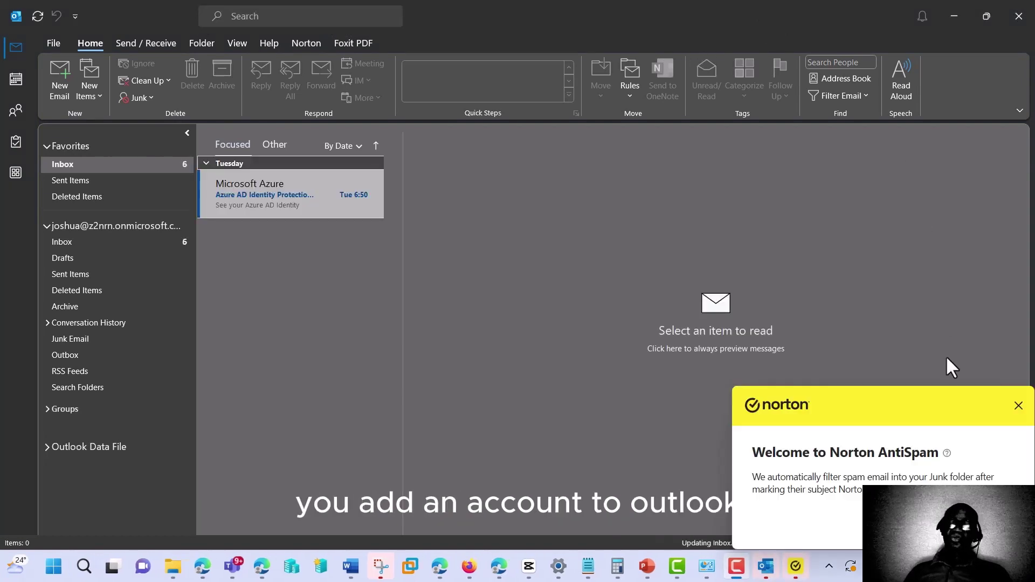
Step: Close the Norton AntiSpam welcome popup
click(1016, 406)
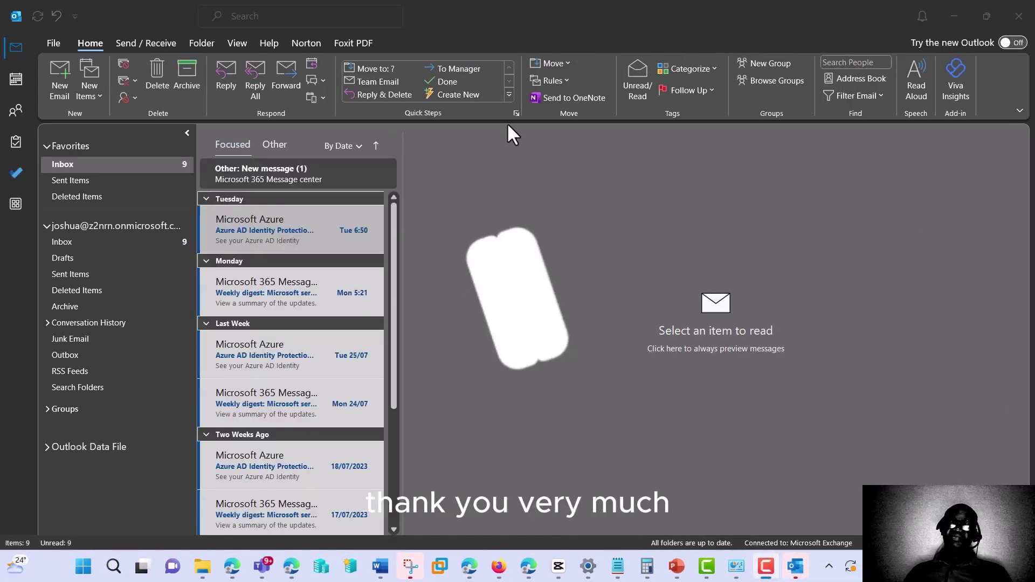